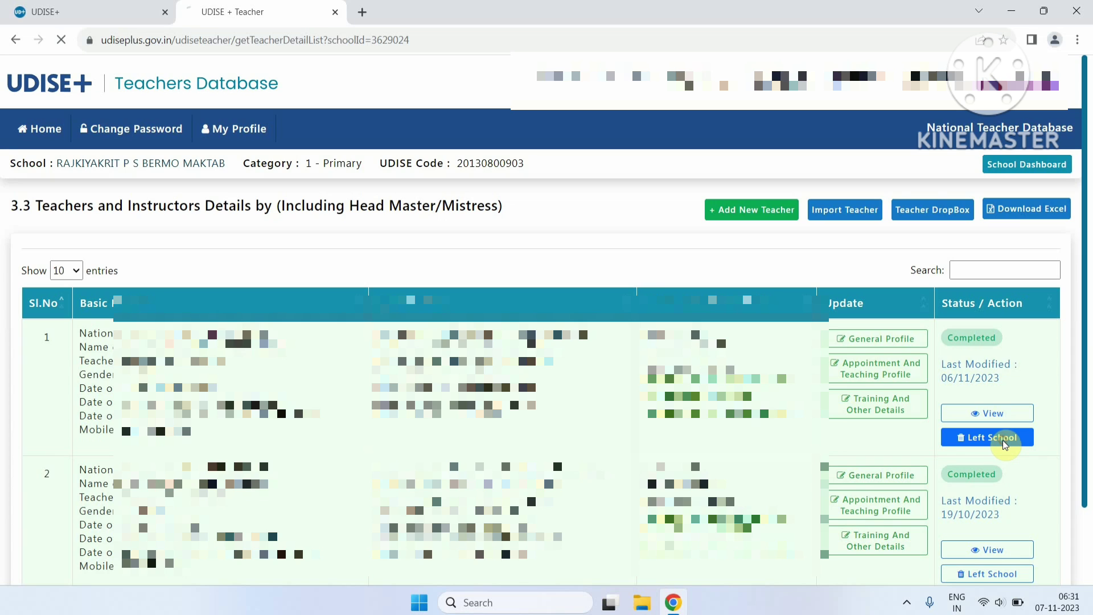
- Start marking the first teacher as having left the school with reason 4-Transferred/Shifted to Another School, and return to the dashboard without submitting
{"action": "left_click", "coordinate": [1003, 440]}
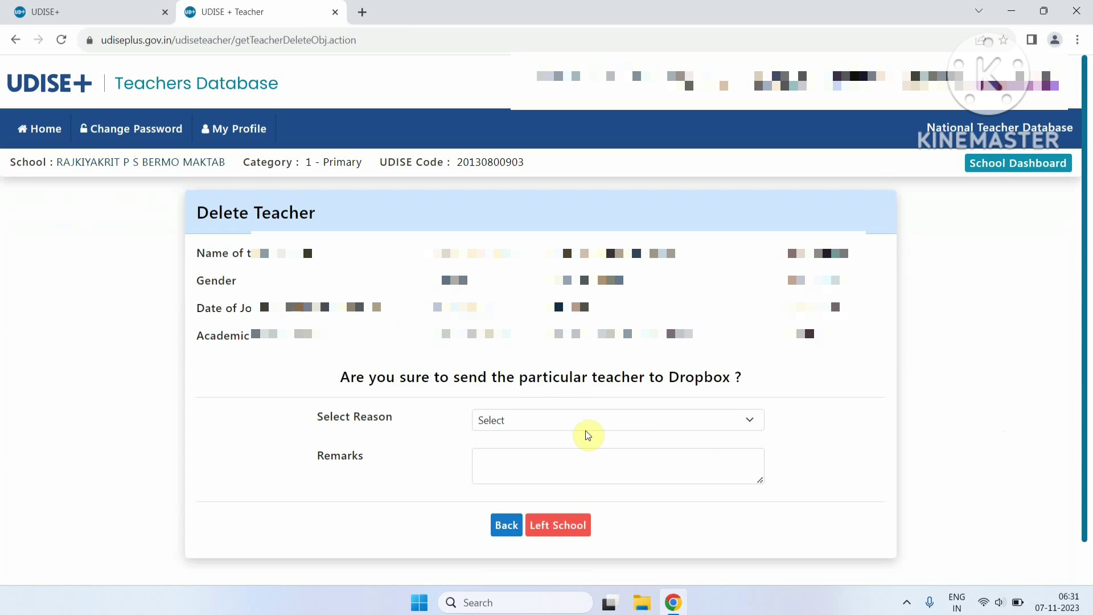
{"action": "left_click", "coordinate": [587, 428]}
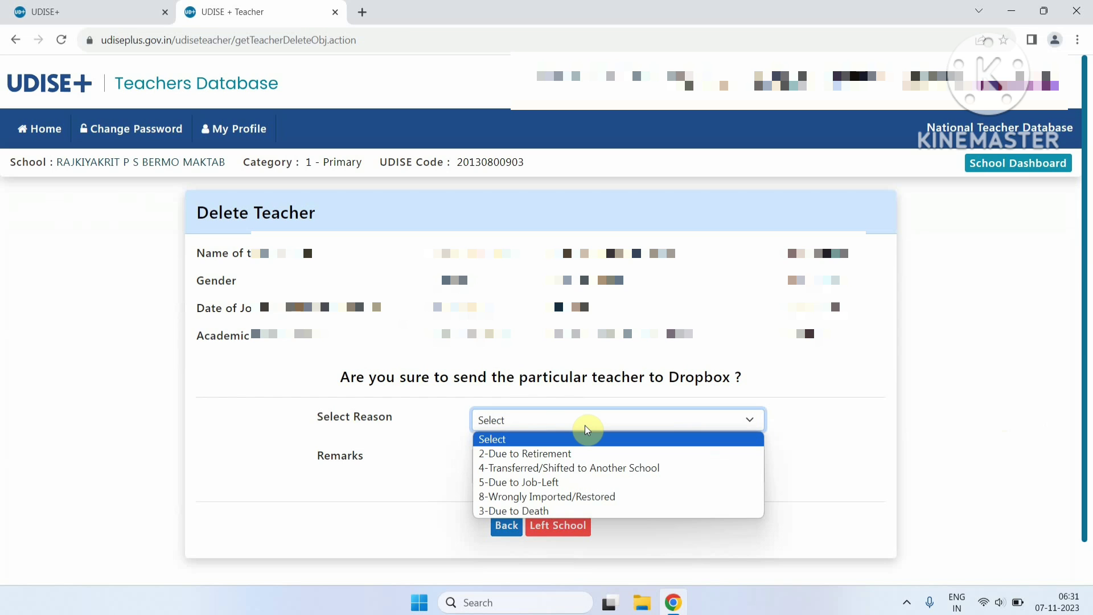
{"action": "left_click", "coordinate": [562, 470]}
{"action": "left_click", "coordinate": [550, 464]}
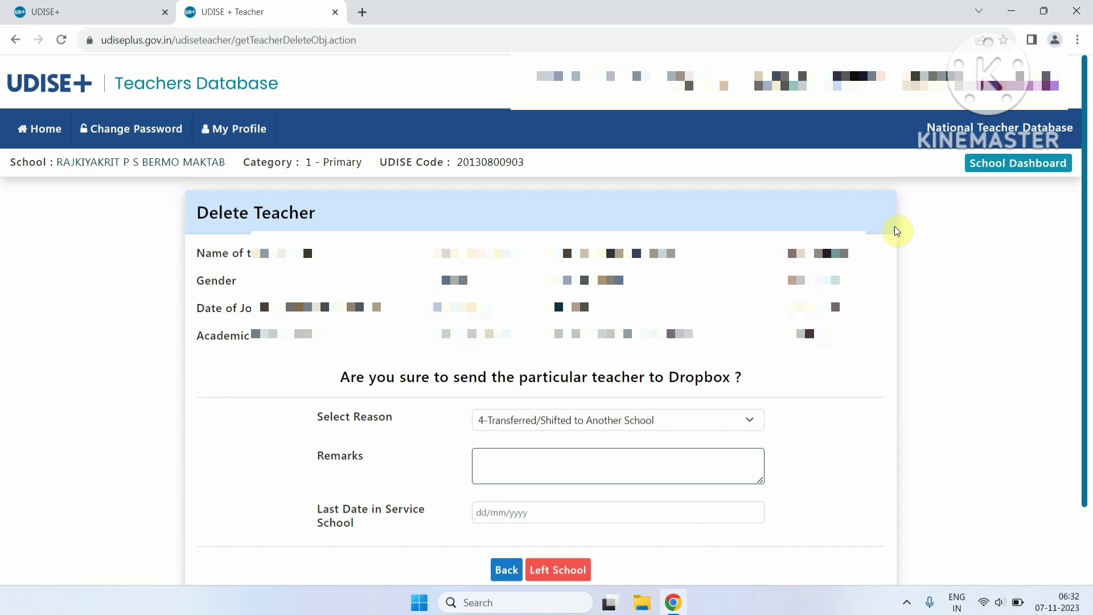
{"action": "left_click", "coordinate": [986, 169]}
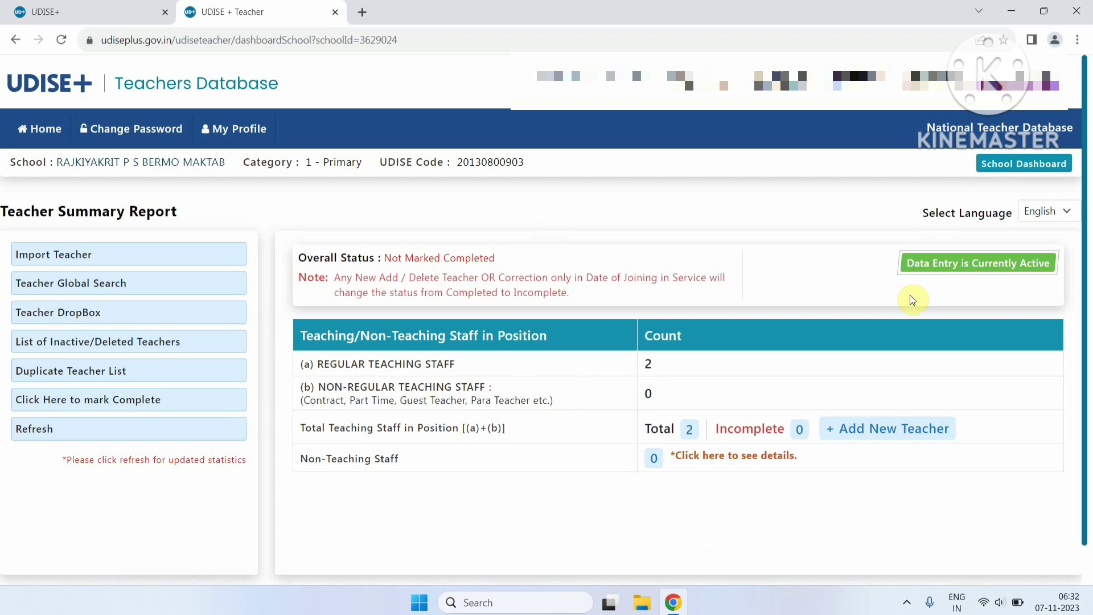
- View the blank general profile form for adding a new teacher, and return to the school dashboard
{"action": "left_click", "coordinate": [878, 434]}
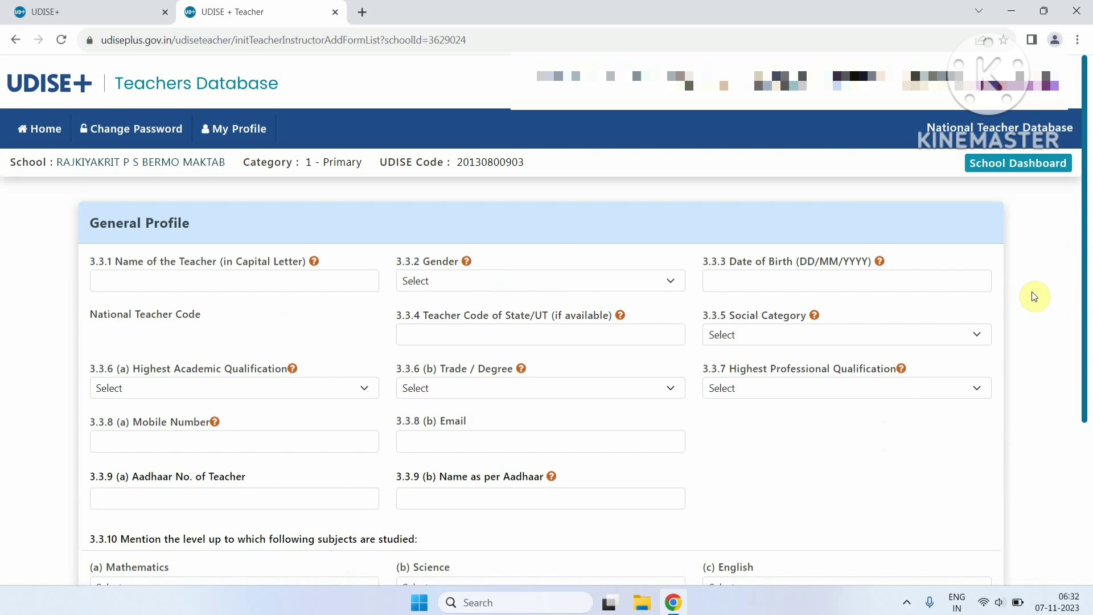
{"action": "left_click", "coordinate": [1010, 165]}
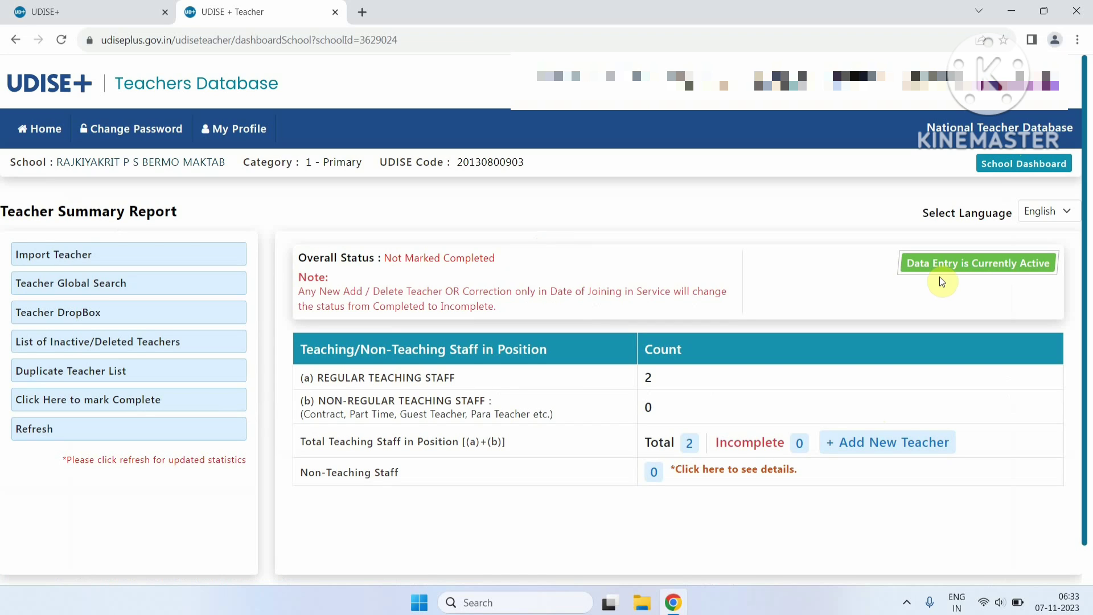
- Open the Import Teacher page from the teacher list and examine its National Code field
{"action": "left_click", "coordinate": [688, 450]}
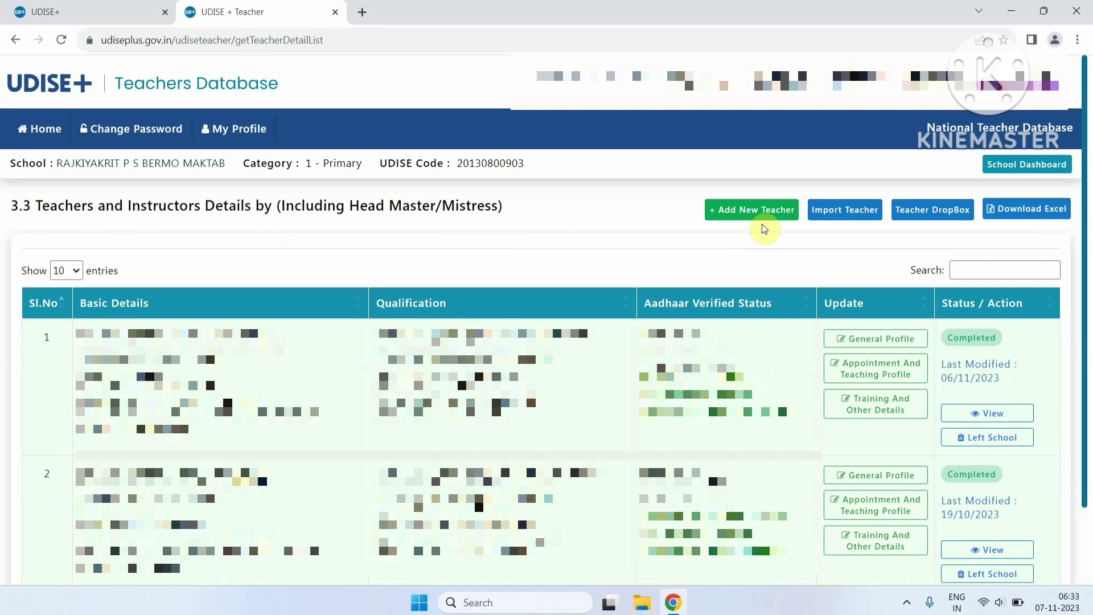
{"action": "left_click", "coordinate": [845, 215]}
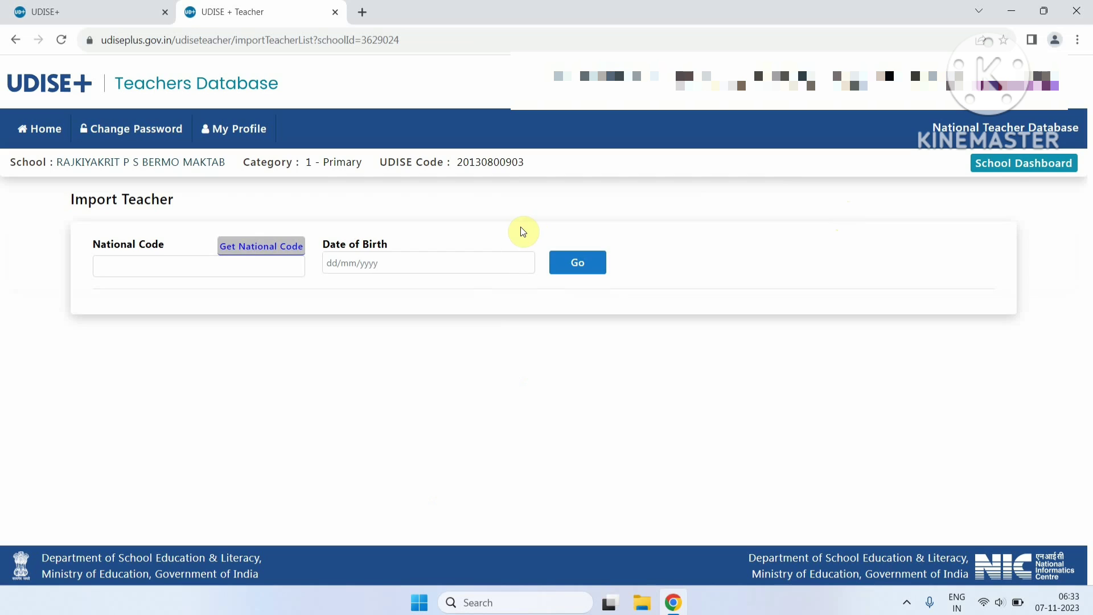
{"action": "left_click", "coordinate": [169, 271]}
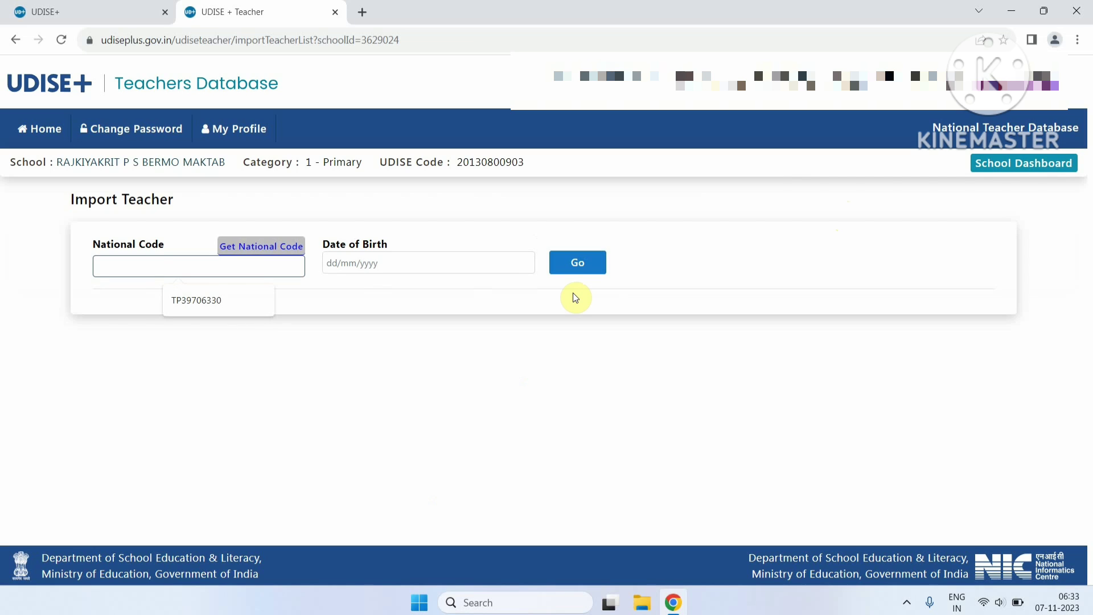
{"action": "left_click", "coordinate": [456, 330]}
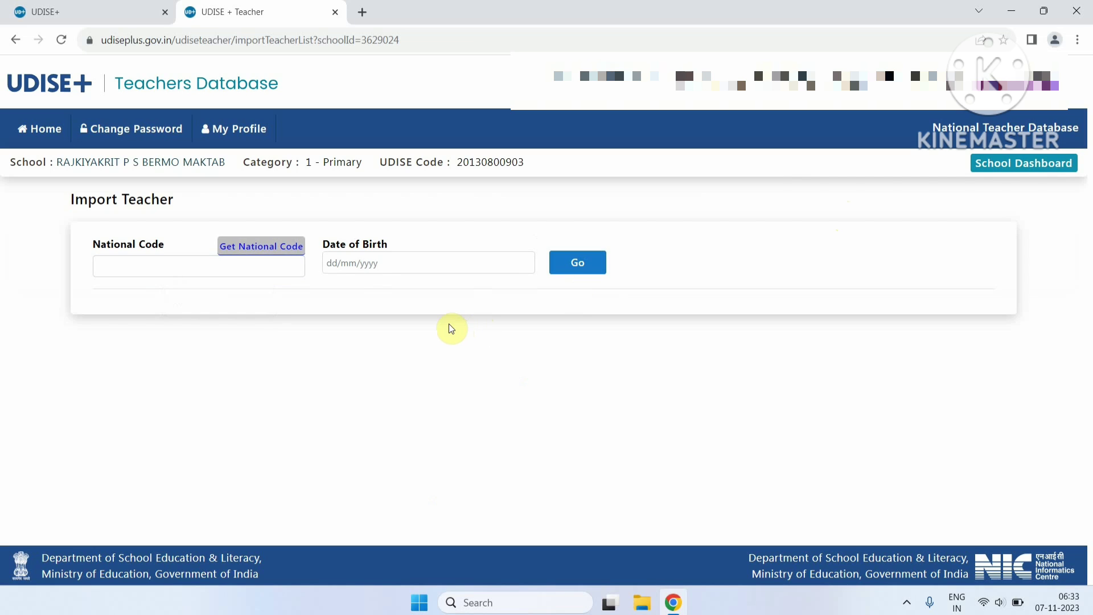
- View the Get National Code lookup by Aadhaar number and date of birth, cancel it, and return to the school dashboard
{"action": "left_click", "coordinate": [275, 252]}
{"action": "left_click", "coordinate": [476, 301]}
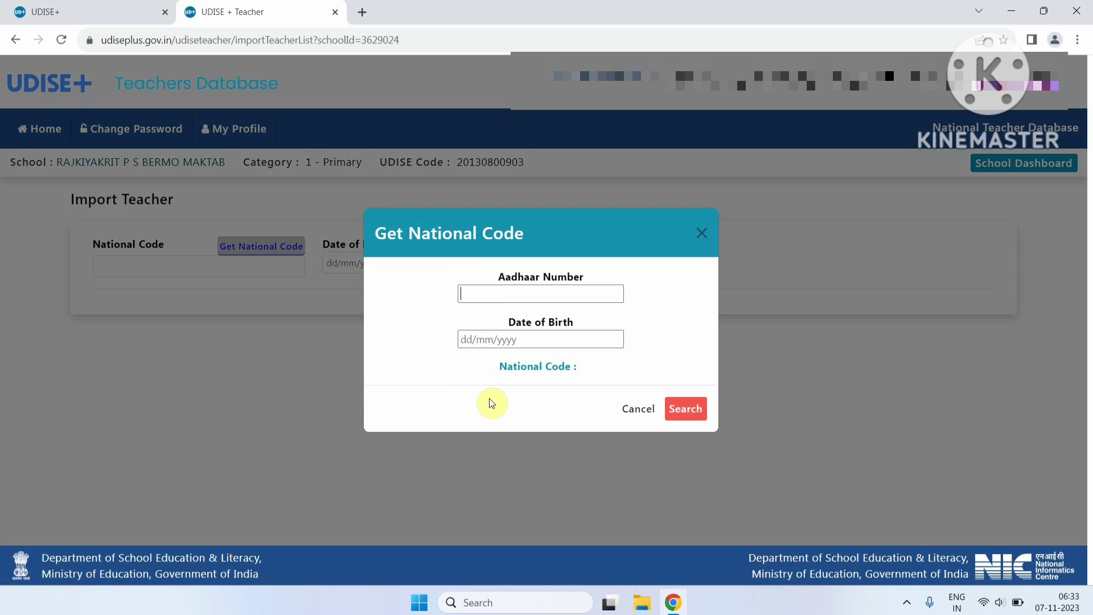
{"action": "left_click", "coordinate": [638, 409]}
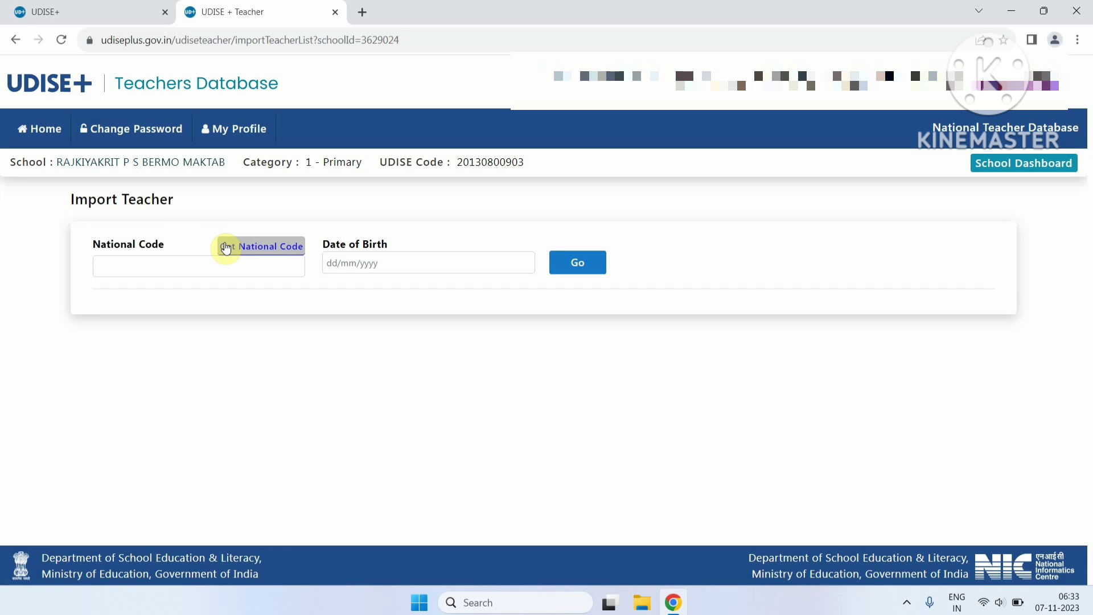
{"action": "left_click", "coordinate": [195, 268]}
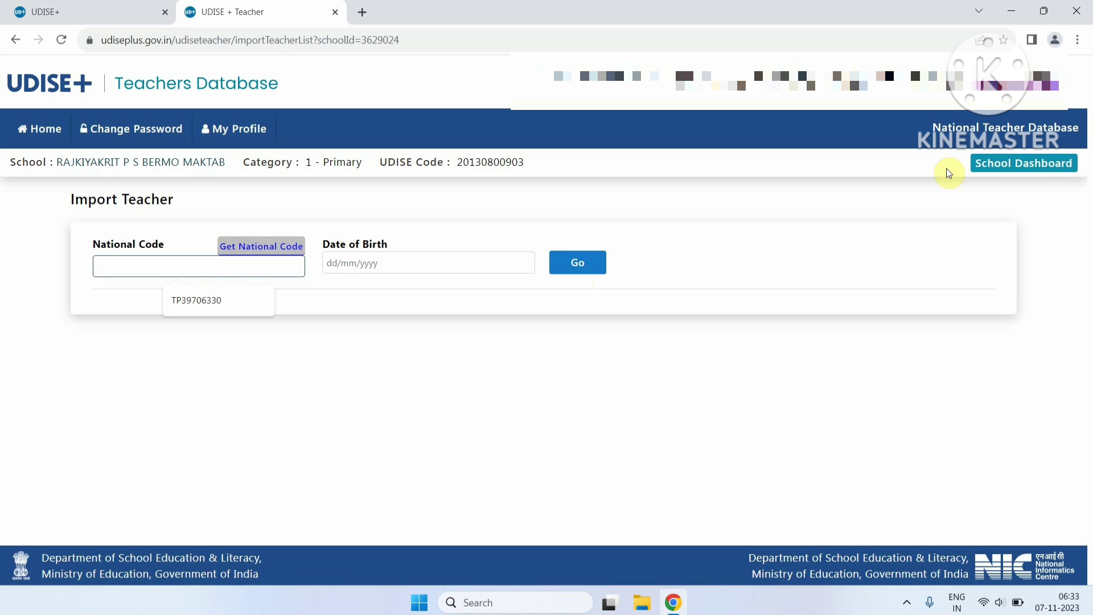
{"action": "left_click", "coordinate": [993, 169]}
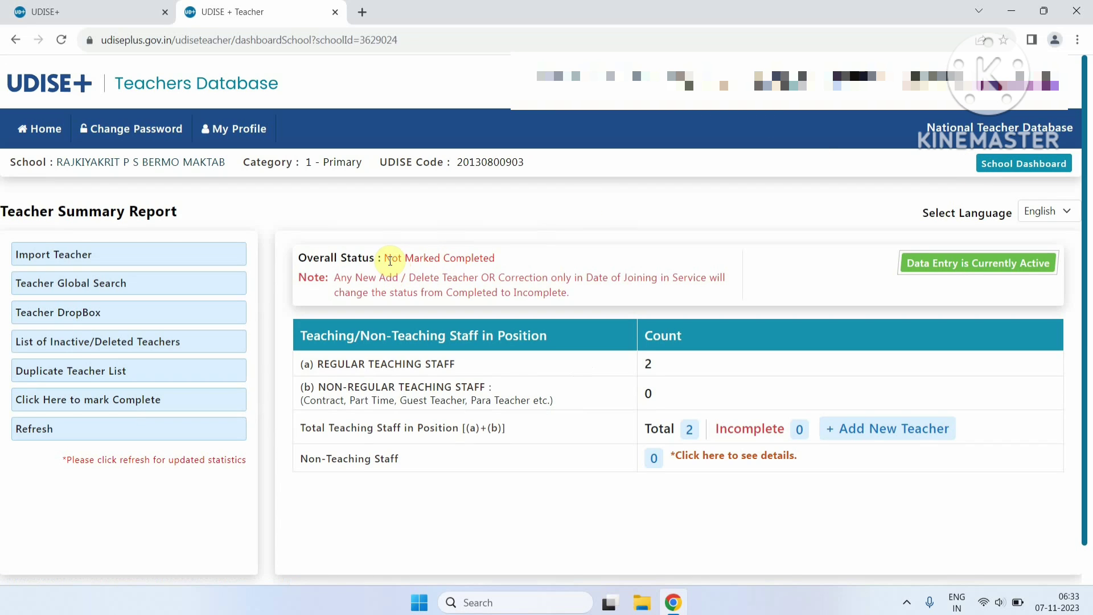
- Review the overall completion status and the non-teaching staff counts by type, ending back on the school dashboard
{"action": "left_click_drag", "start_coordinate": [384, 256], "coordinate": [504, 259]}
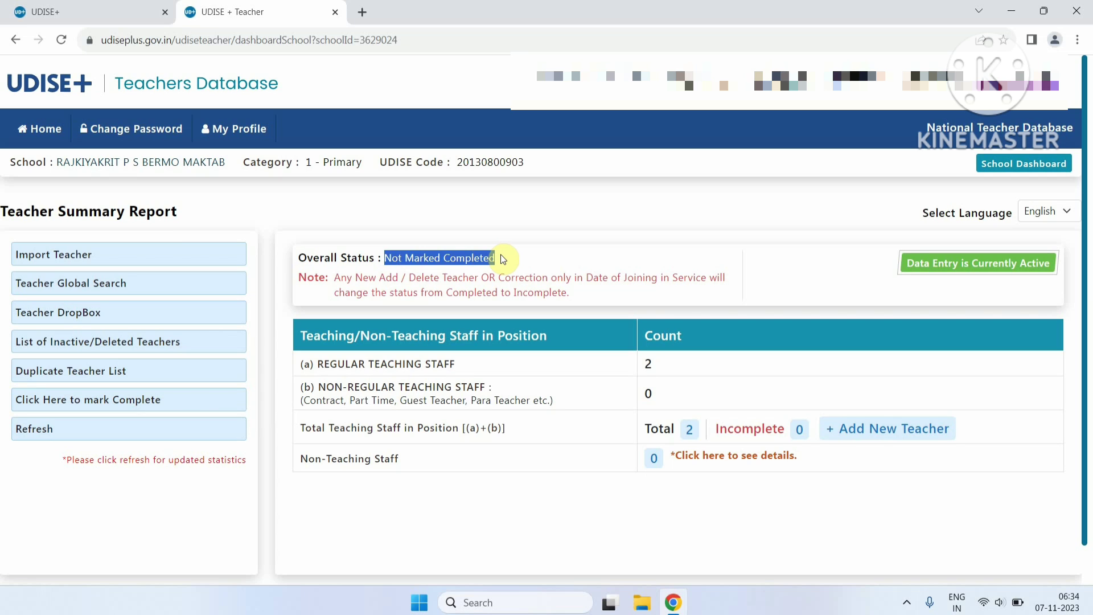
{"action": "left_click", "coordinate": [501, 254]}
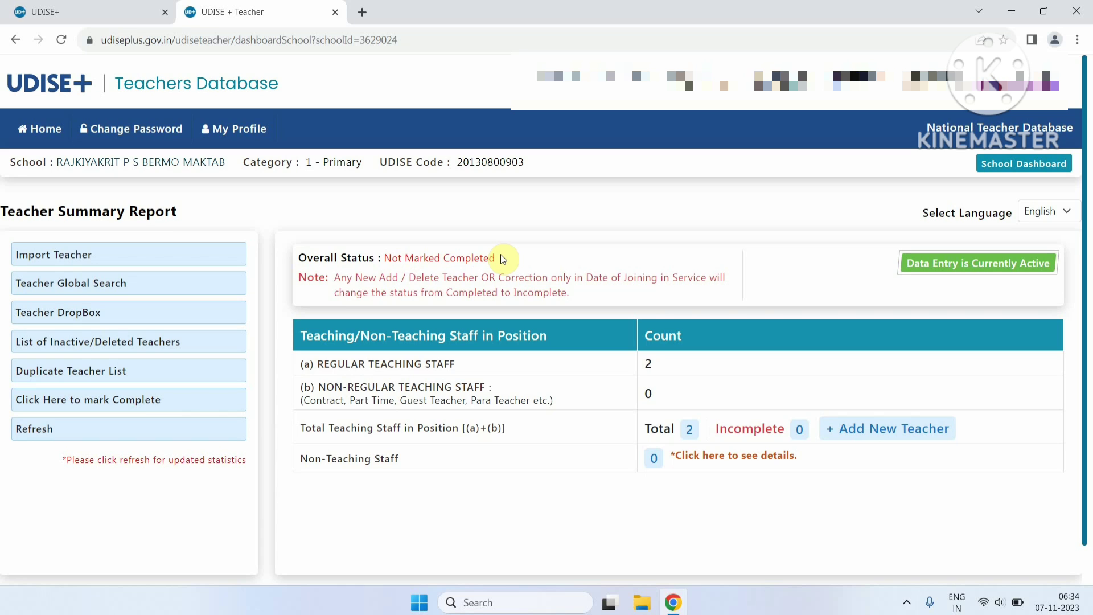
{"action": "left_click", "coordinate": [657, 461]}
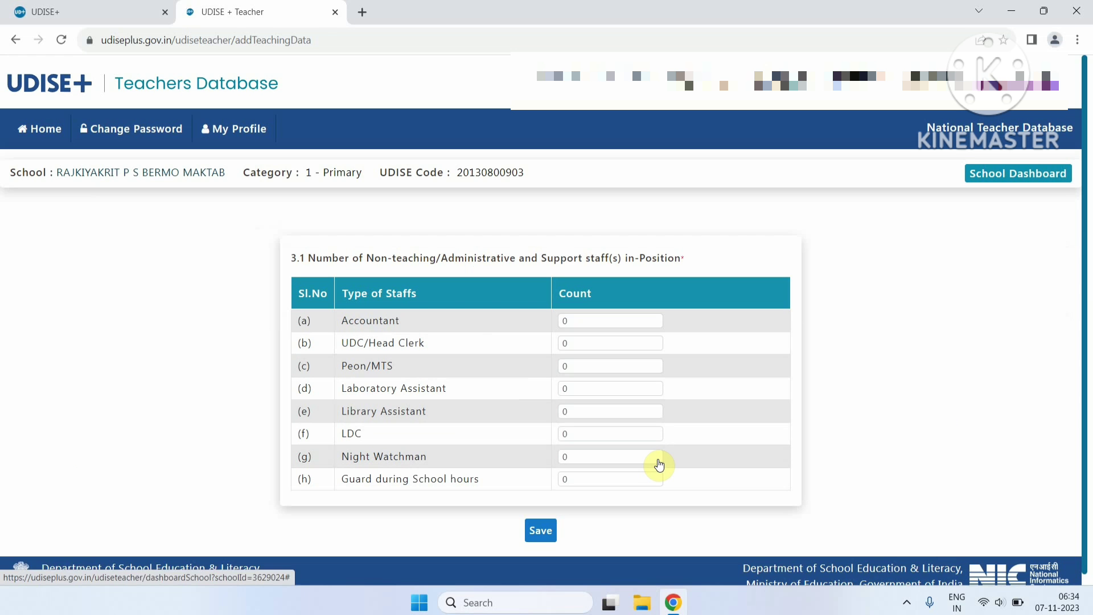
{"action": "left_click", "coordinate": [1030, 174]}
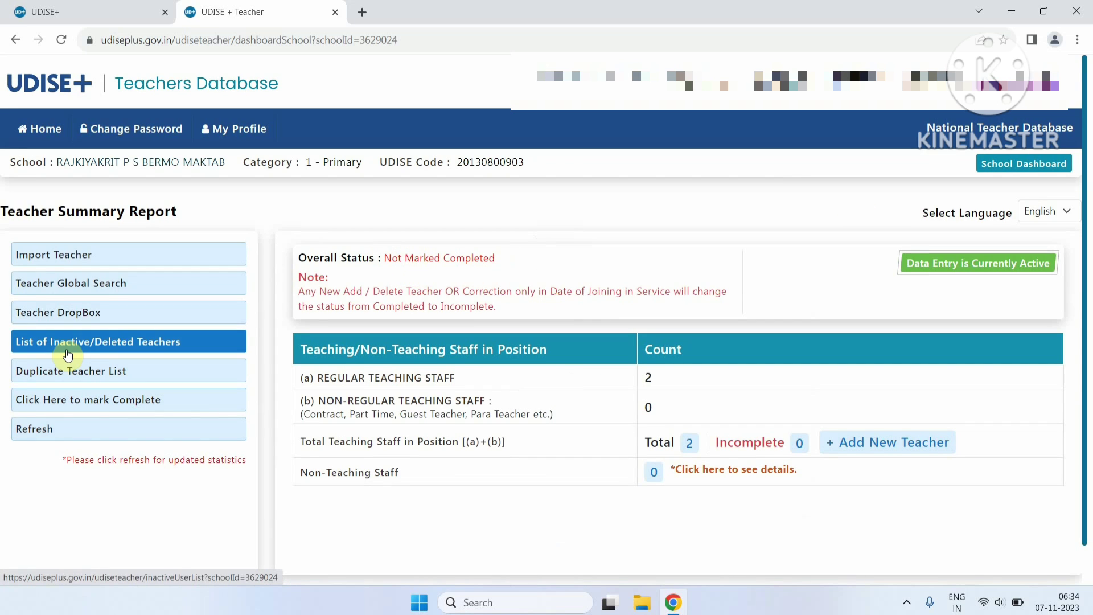
- Tick the declaration certifying teacher data as updated in the School Completion Status form, and return to the dashboard without updating the status
{"action": "left_click", "coordinate": [106, 405]}
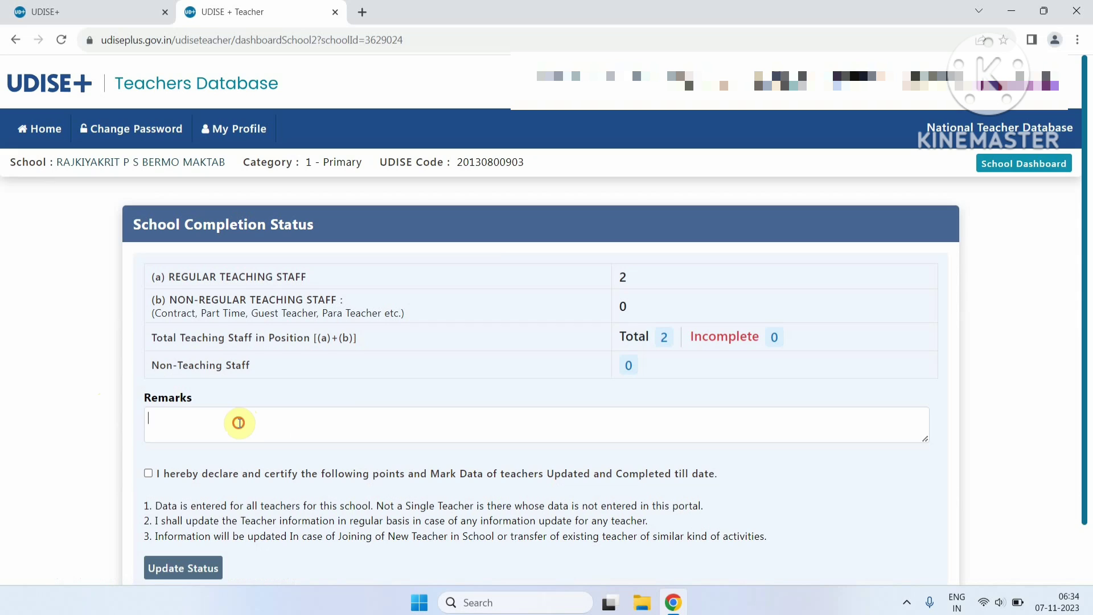
{"action": "left_click", "coordinate": [240, 423]}
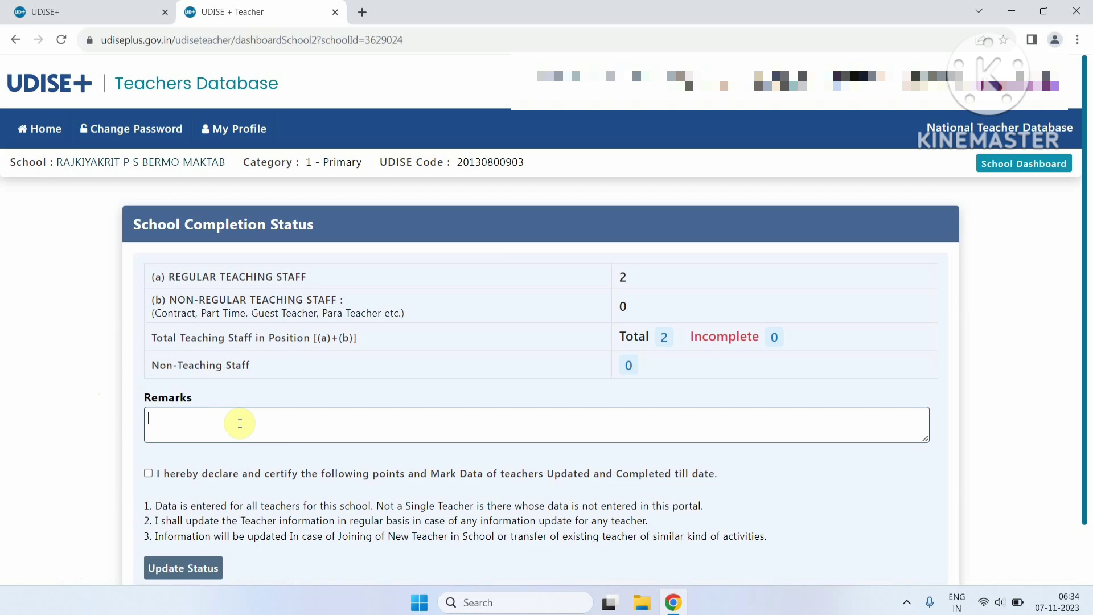
{"action": "left_click", "coordinate": [148, 473]}
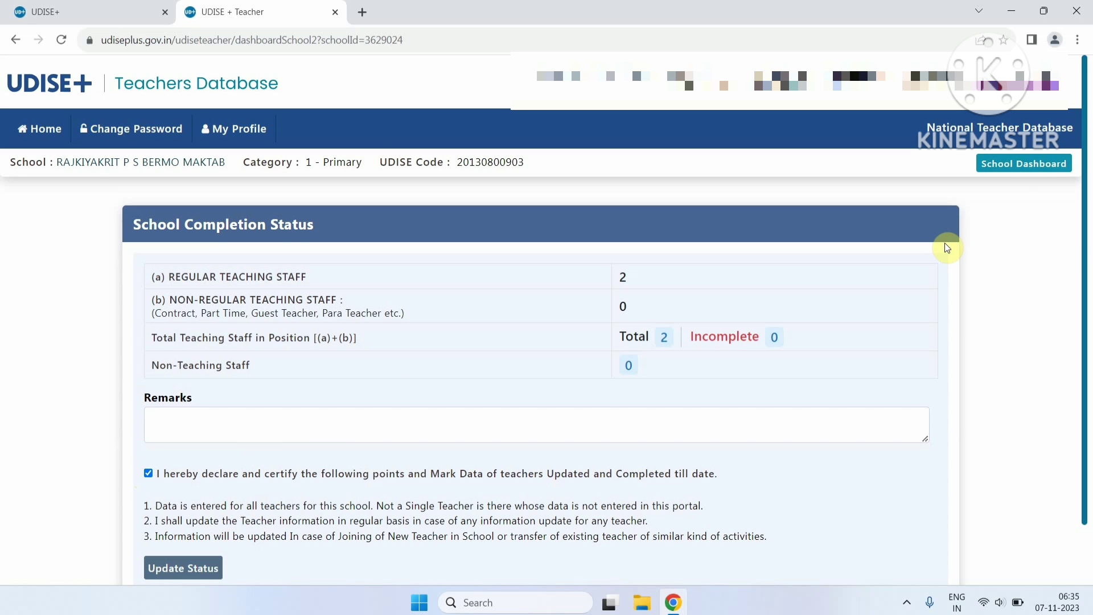
{"action": "left_click", "coordinate": [1015, 166]}
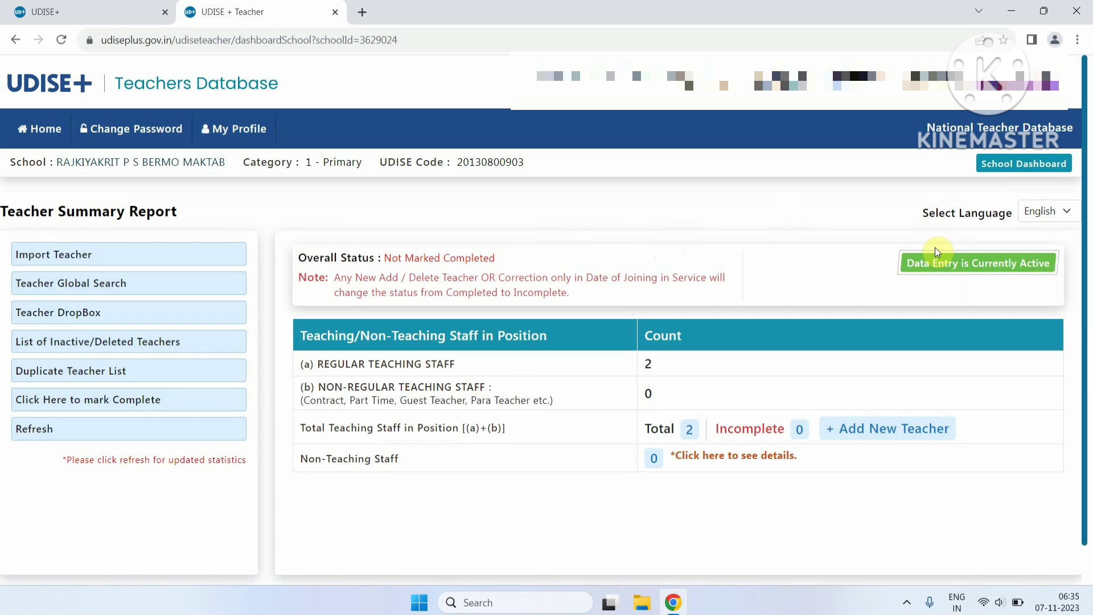
- Examine the data entry status and the note on which changes turn the completion status back to incomplete
{"action": "left_click_drag", "start_coordinate": [941, 263], "coordinate": [983, 277]}
{"action": "left_click", "coordinate": [869, 278]}
{"action": "left_click_drag", "start_coordinate": [341, 277], "coordinate": [573, 295]}
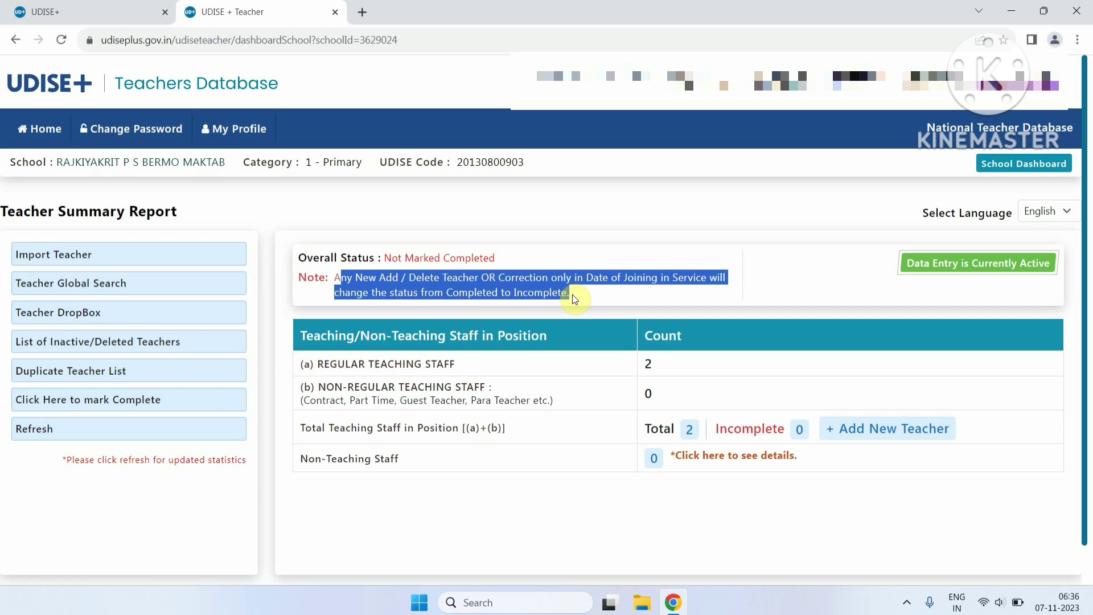
{"action": "left_click", "coordinate": [576, 233]}
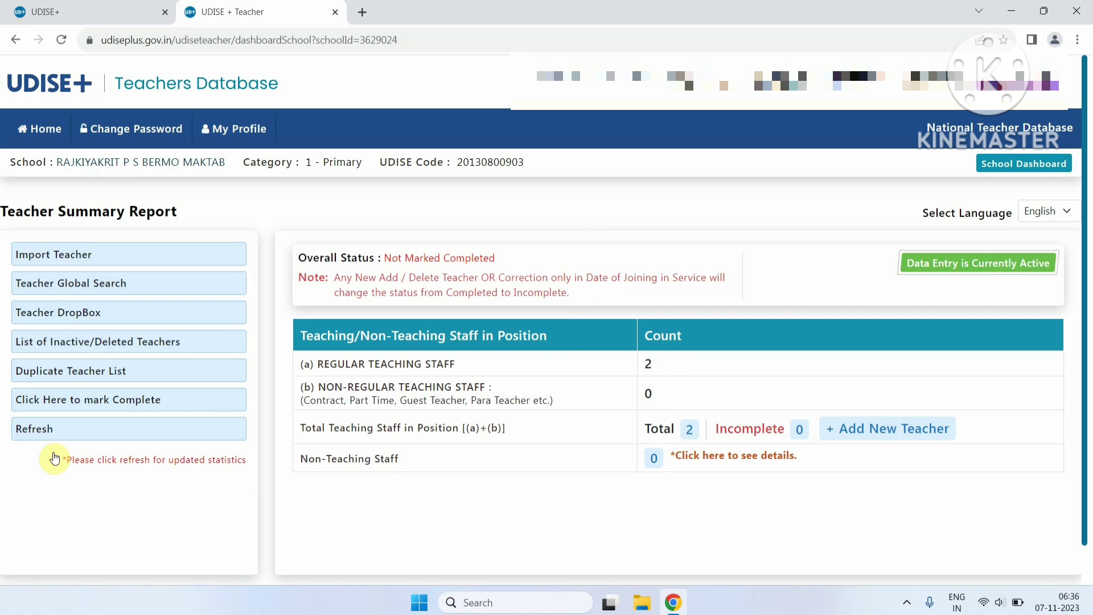
- Refresh the teacher summary statistics and log out of the Teacher Module
{"action": "left_click", "coordinate": [42, 436]}
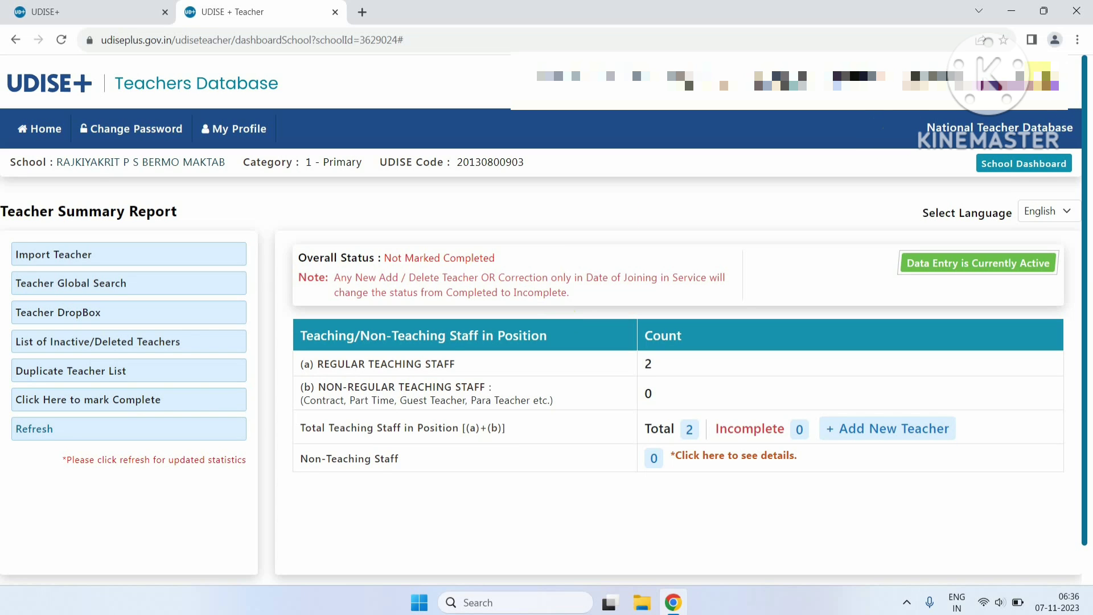
{"action": "left_click", "coordinate": [34, 428]}
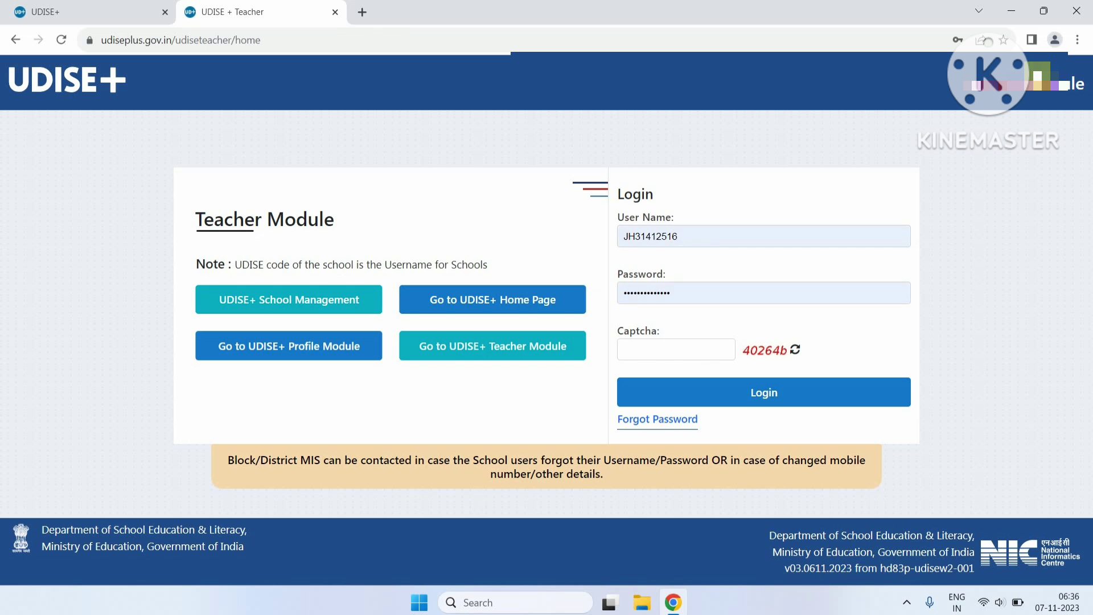